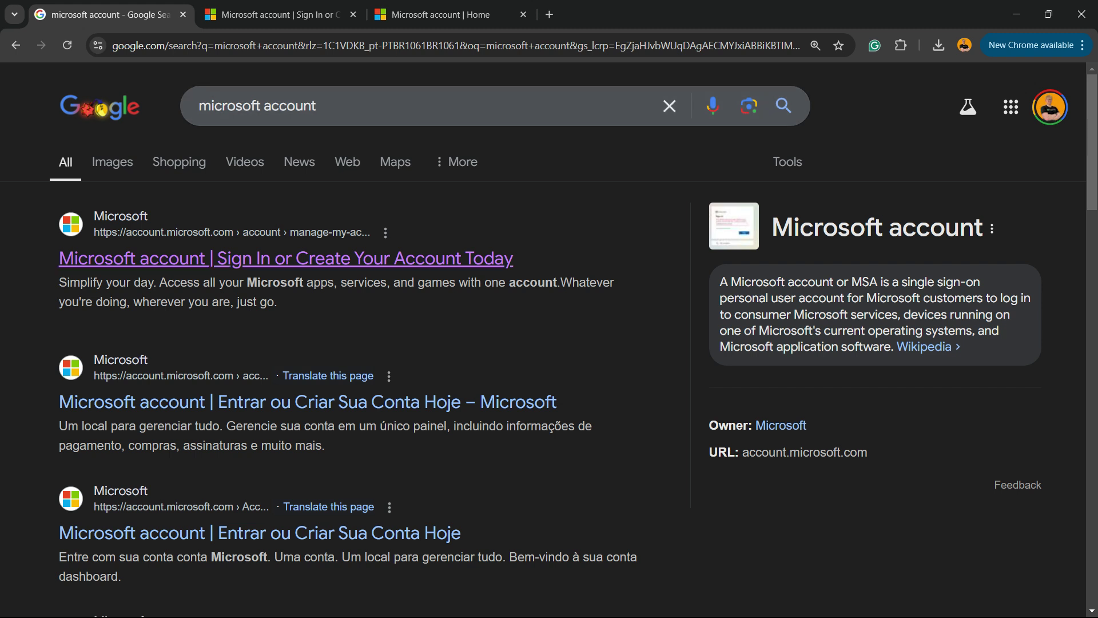
Go from the Microsoft account home page to the Privacy section in the sidebar
click(274, 14)
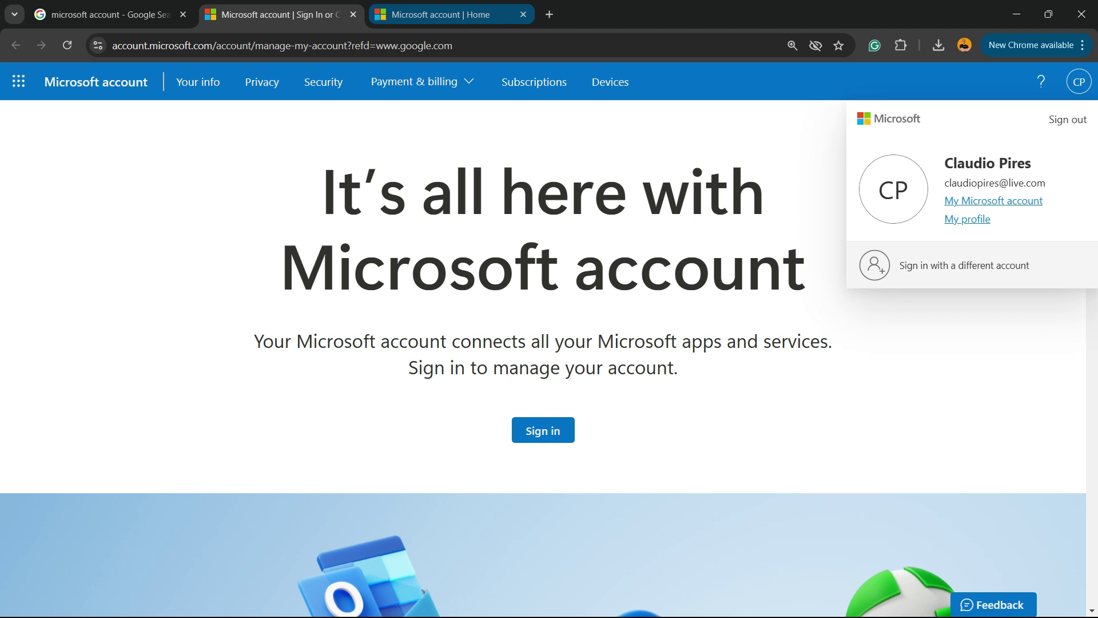
click(440, 15)
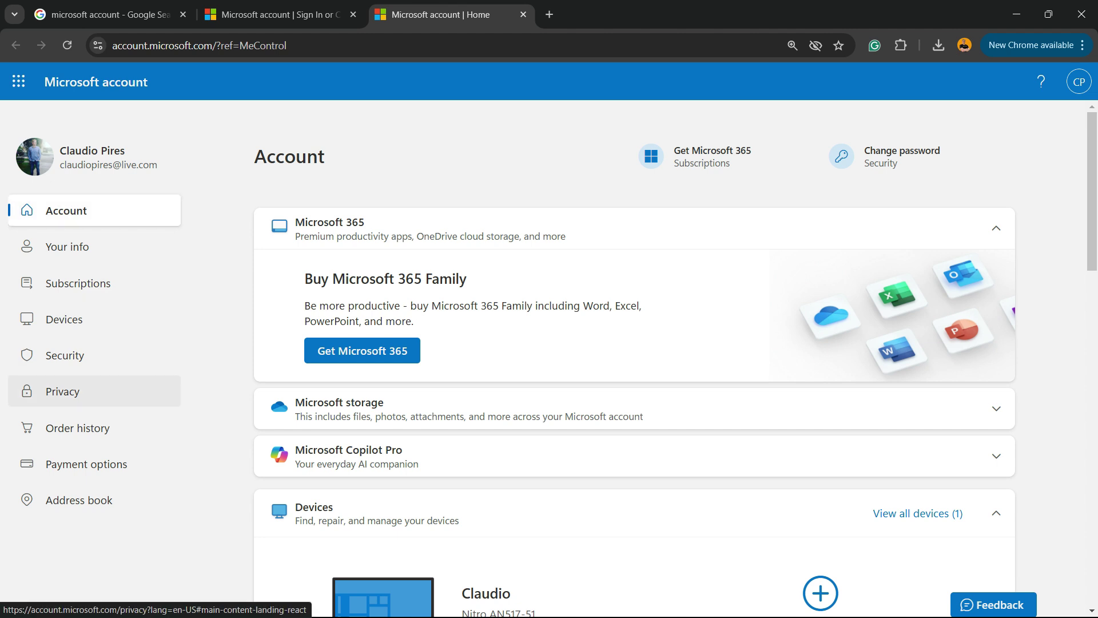
click(78, 395)
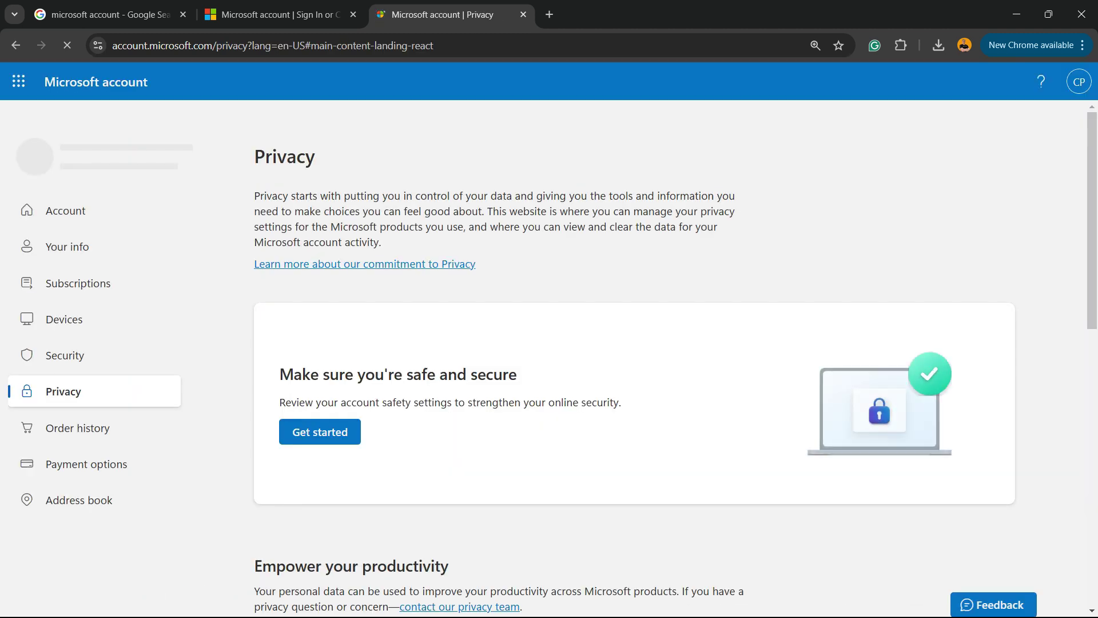
scroll(636, 343, down, 3)
scroll(635, 344, down, 2)
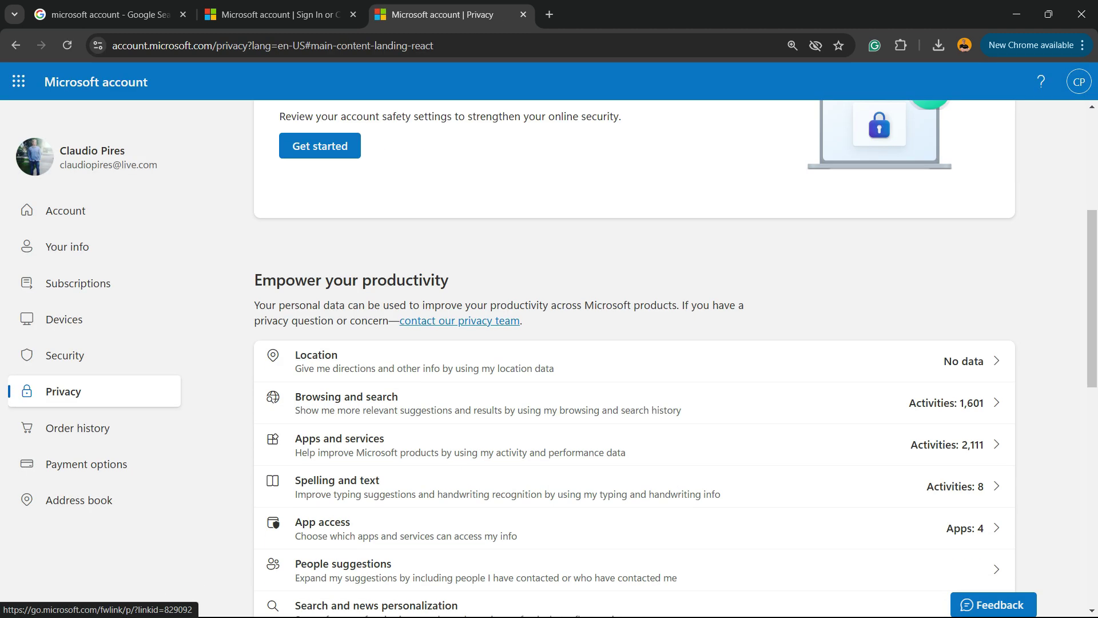
scroll(635, 343, down, 2)
scroll(635, 343, down, 2)
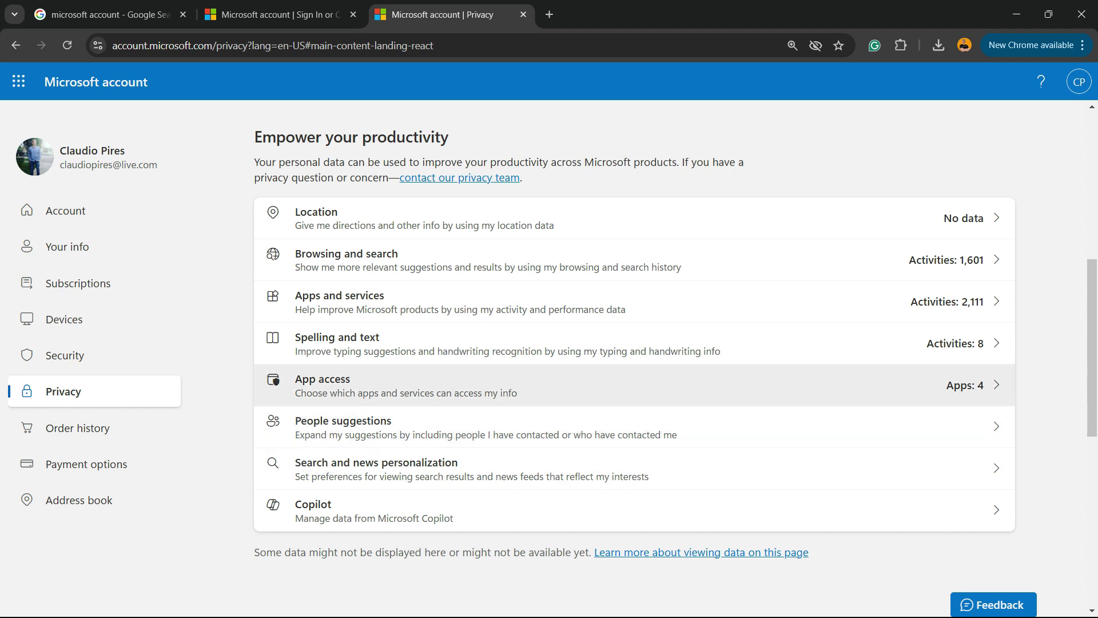
Open App access to review LinkedIn, Outlook.com, Outlook and iOS connections
click(329, 385)
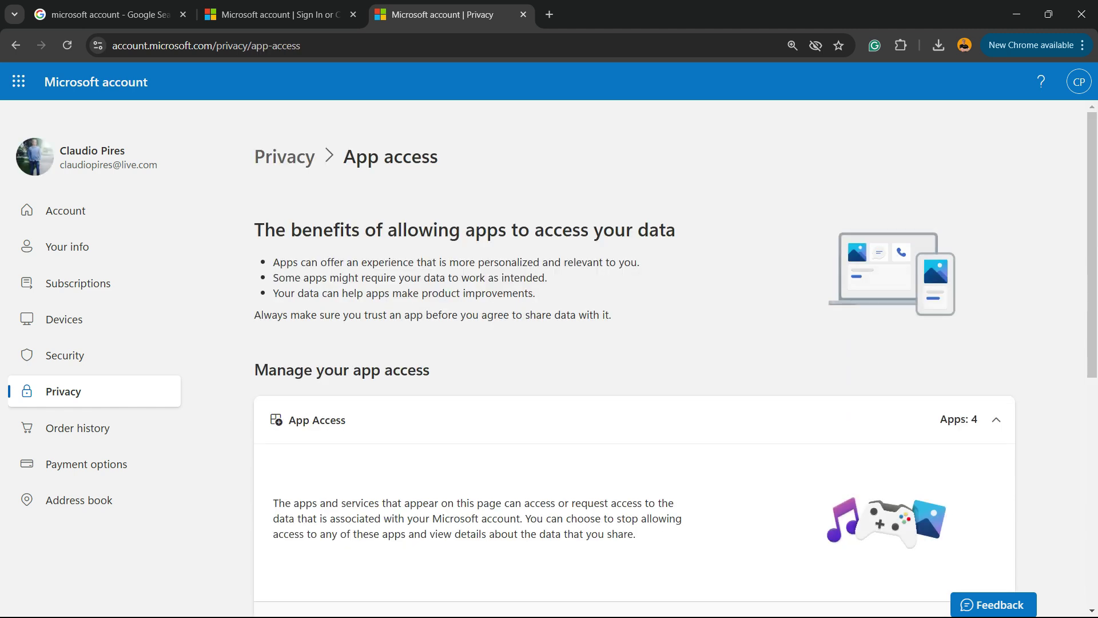
scroll(635, 344, down, 5)
scroll(636, 344, down, 2)
scroll(635, 344, up, 3)
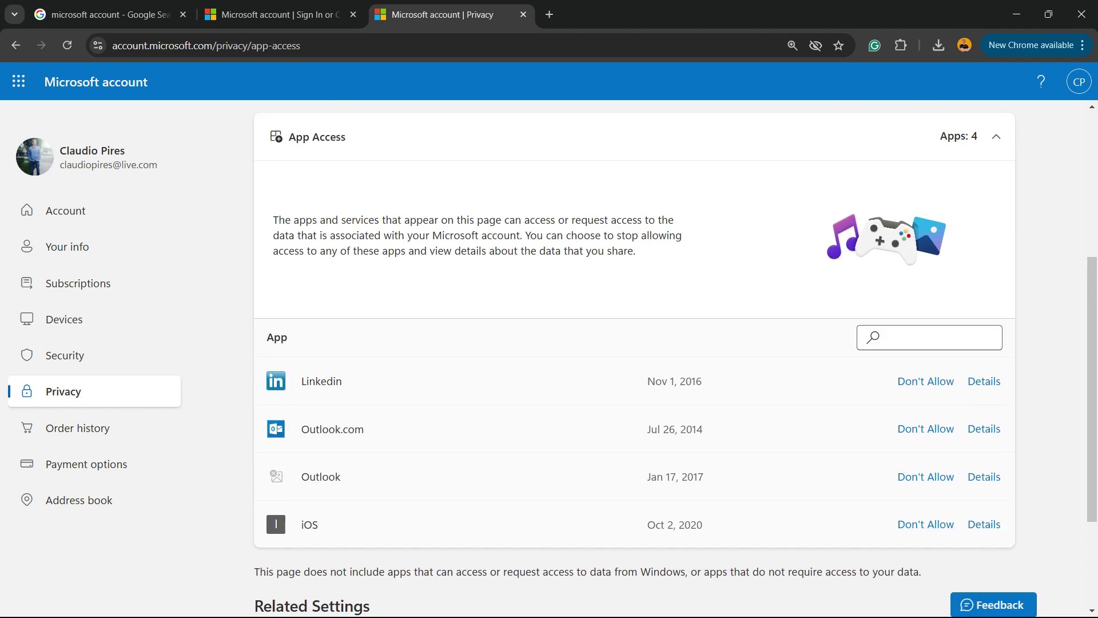
scroll(635, 343, up, 2)
scroll(635, 344, down, 2)
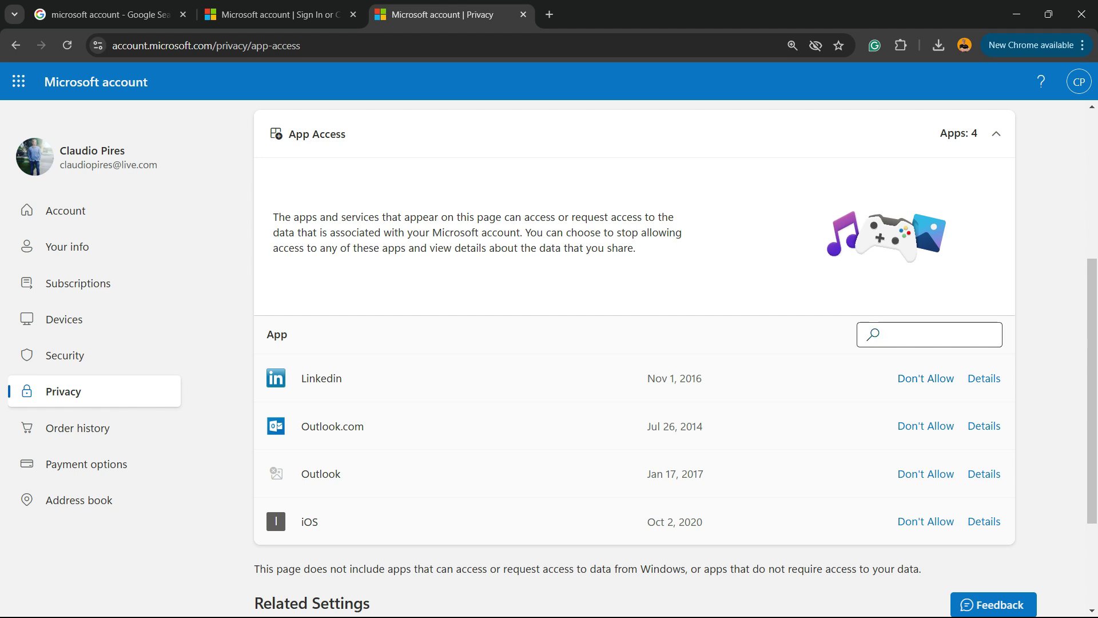
scroll(635, 343, down, 2)
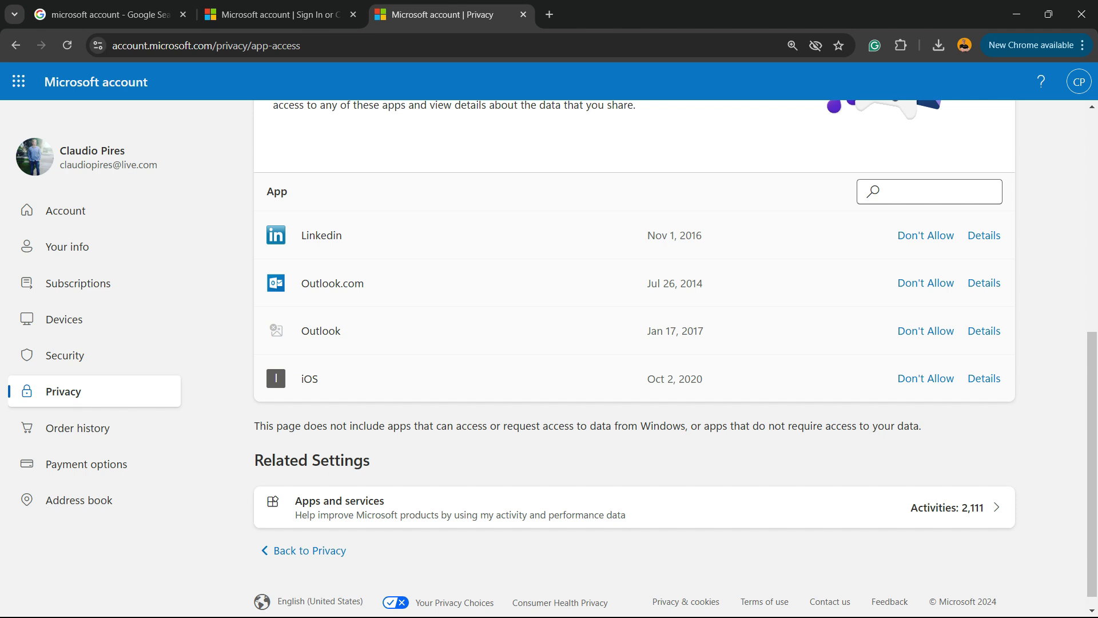
scroll(635, 343, down, 1)
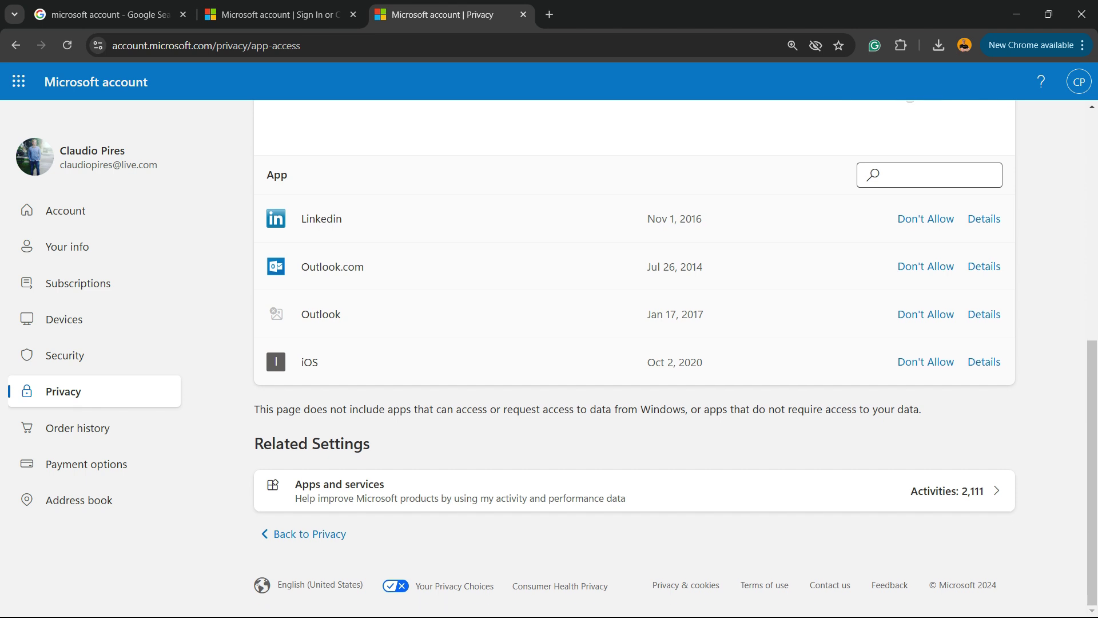
drag(372, 443, 254, 443)
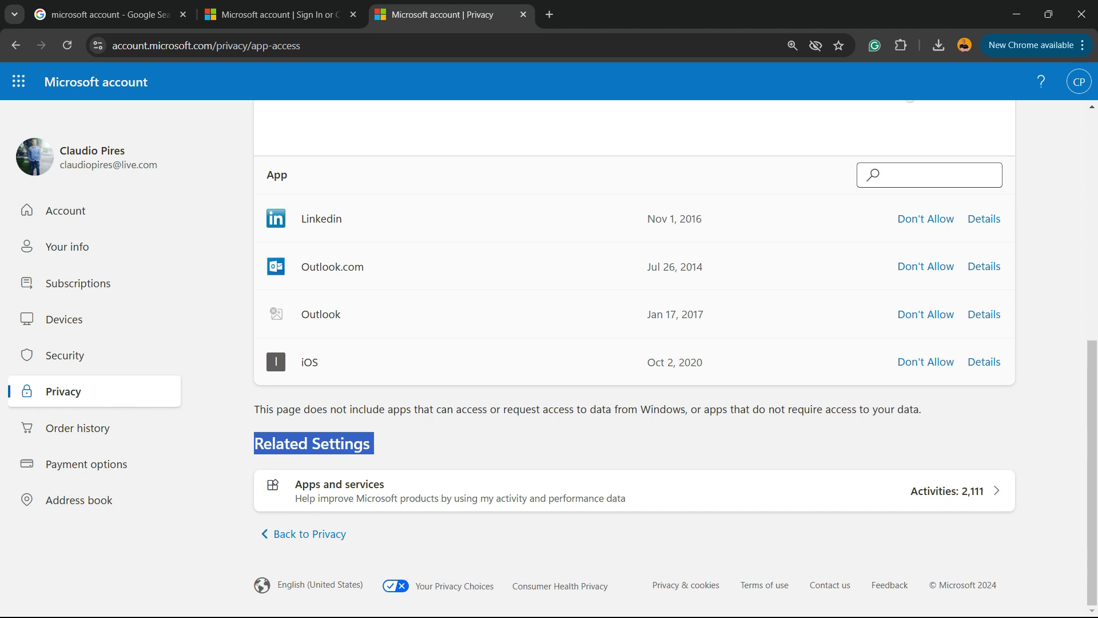
Open Apps and services under Related Settings to view its 2,111 activities
click(515, 490)
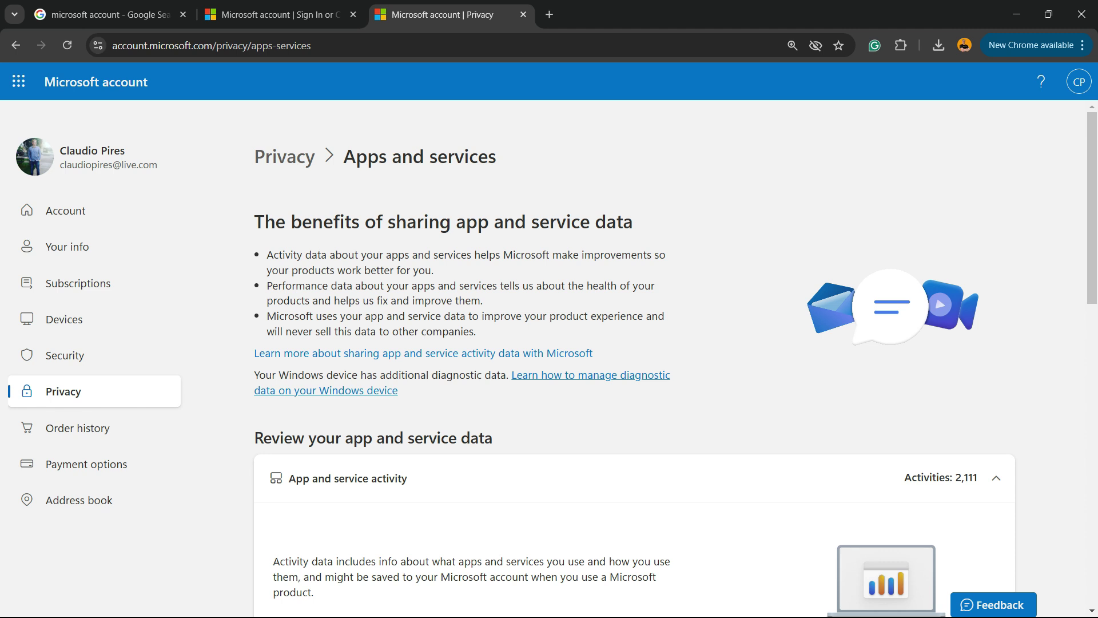
scroll(634, 343, down, 4)
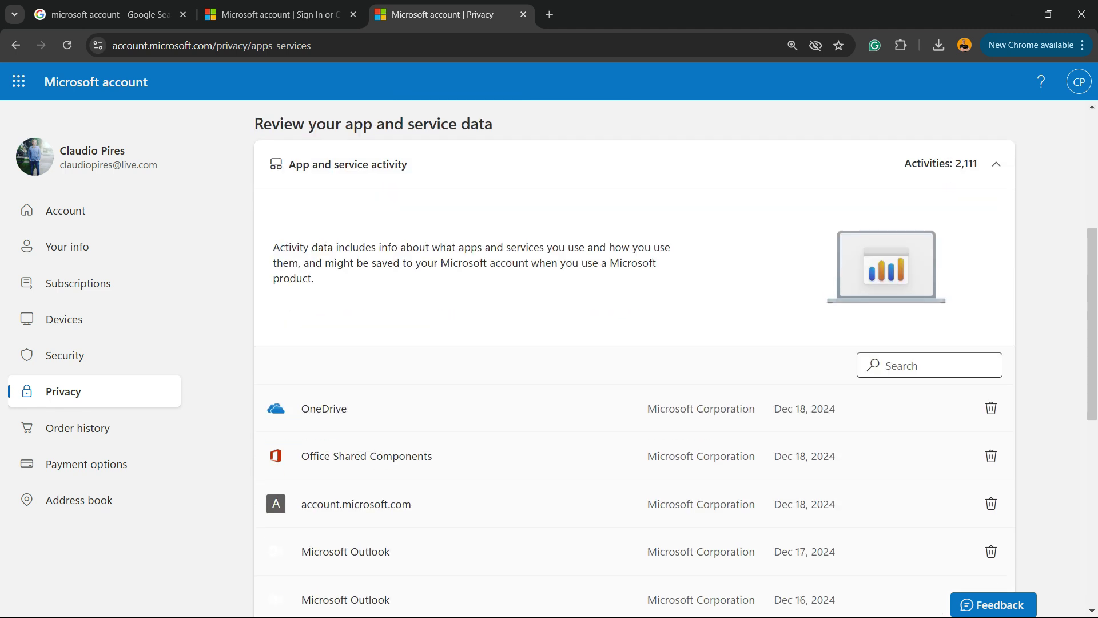
scroll(634, 344, up, 2)
scroll(634, 343, up, 2)
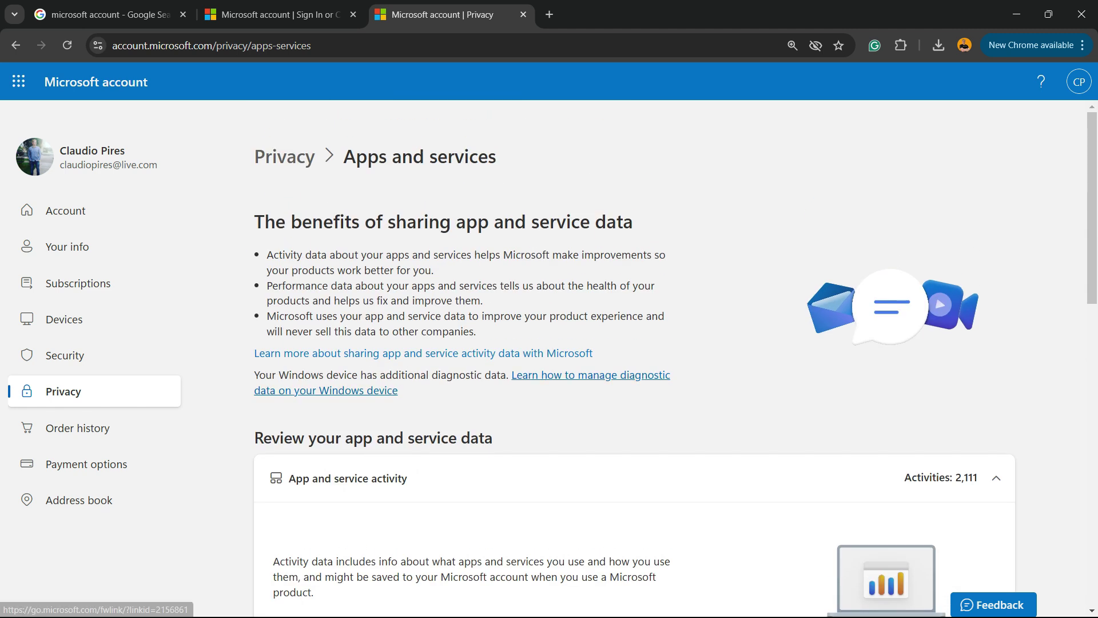